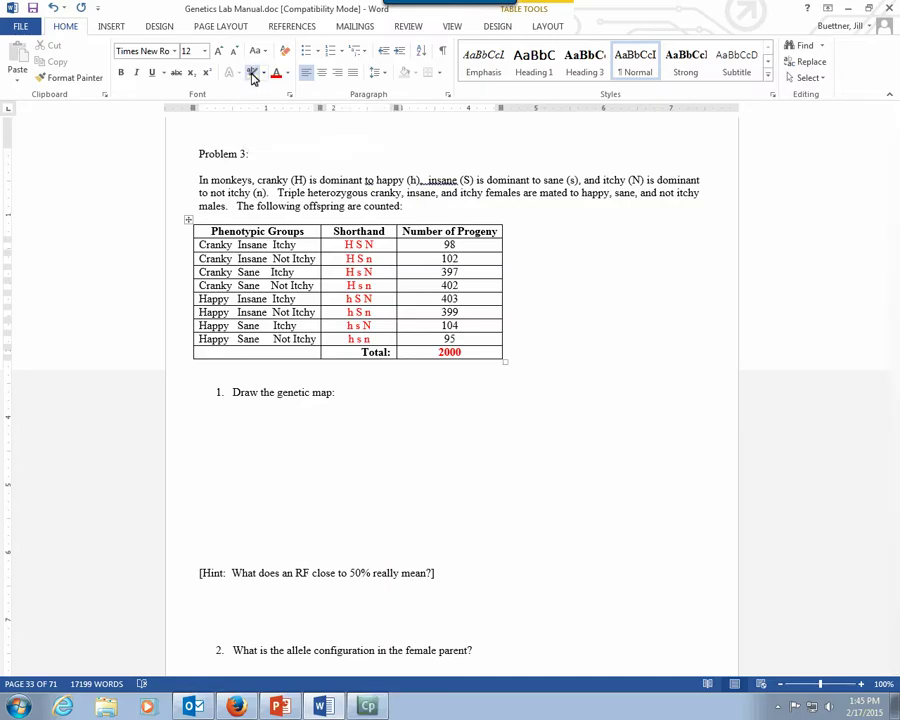
Step: Highlight the progeny counts 402 and 403 in the Problem 3 table in yellow
click(253, 74)
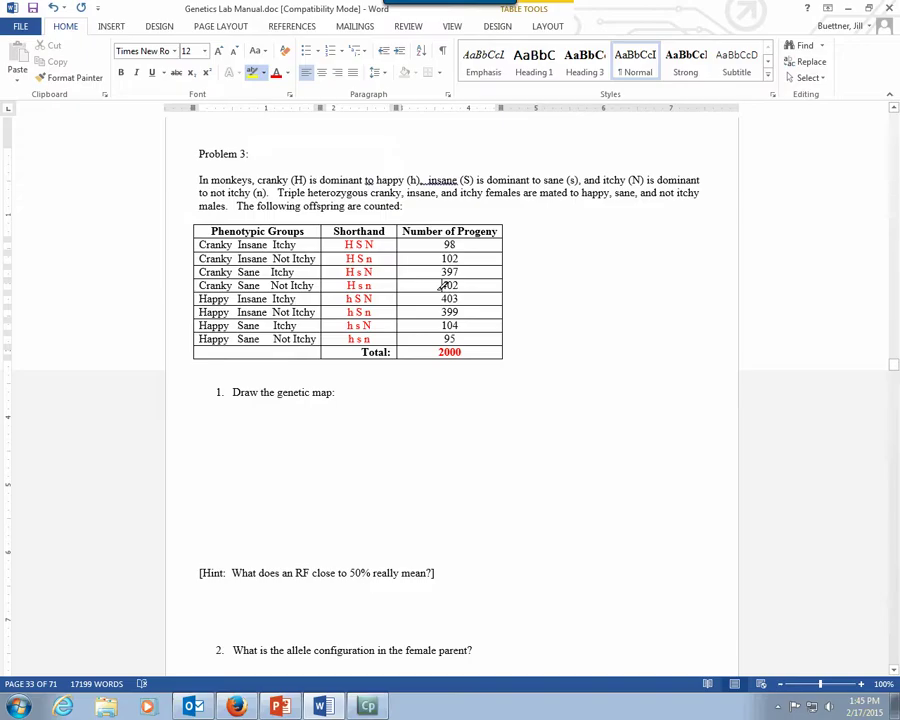
mouse_move(441, 286)
mouse_down()
mouse_move(460, 287)
mouse_move(441, 298)
mouse_up()
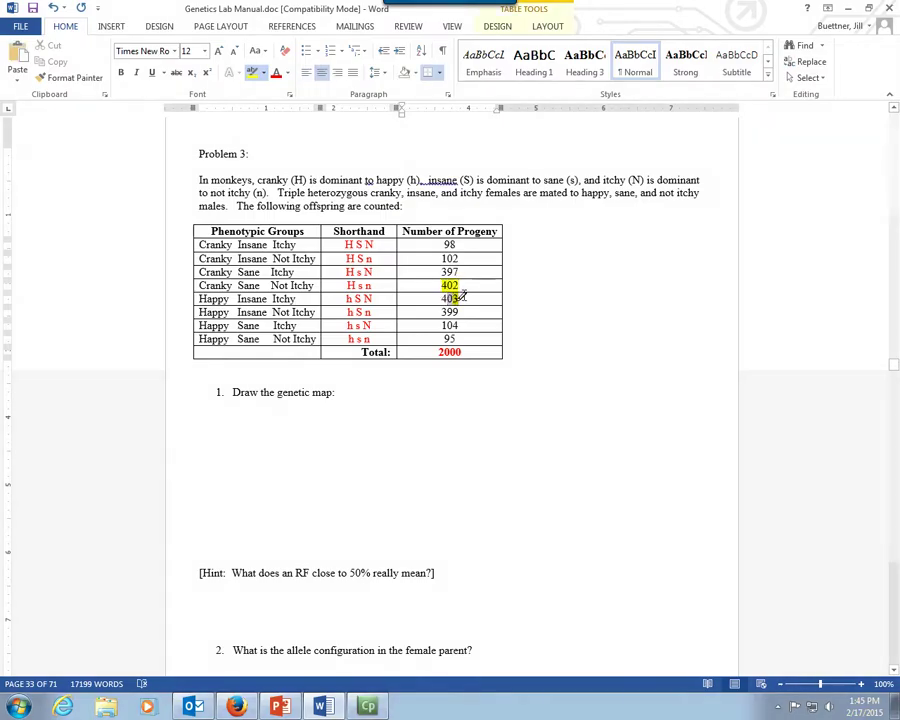
key(Escape)
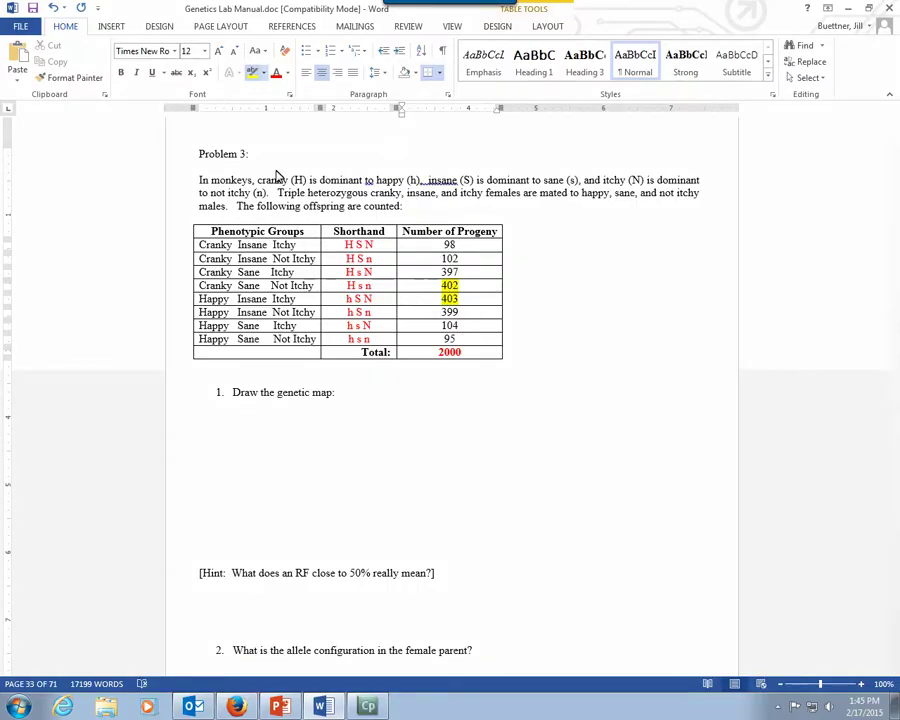
Step: Highlight the progeny counts 98 and 95 in the Problem 3 table in bright green, leaving the column header unhighlighted
click(263, 73)
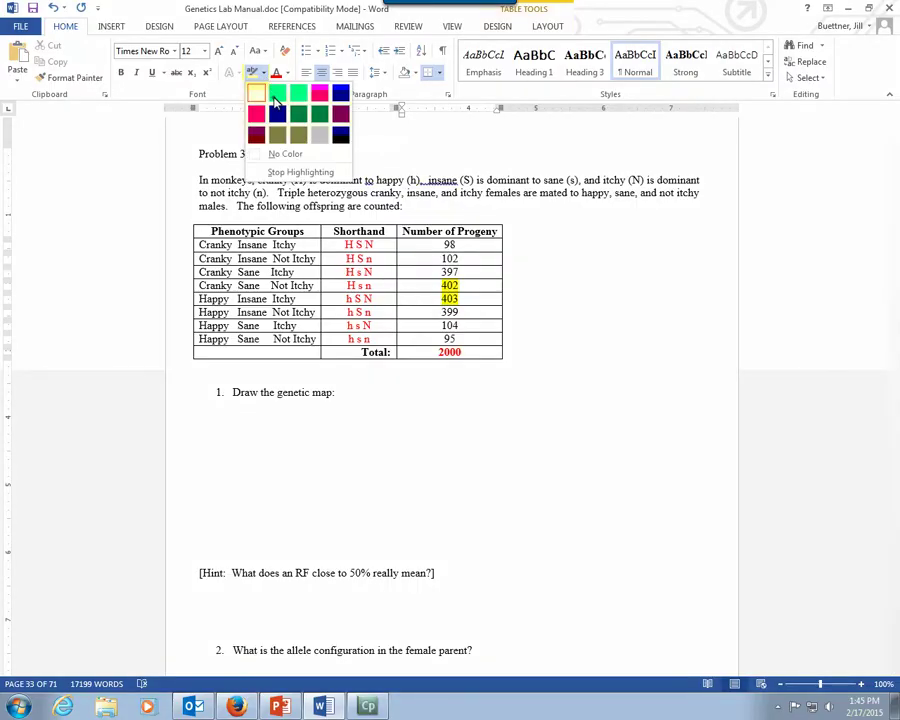
click(276, 94)
drag(460, 234, 463, 244)
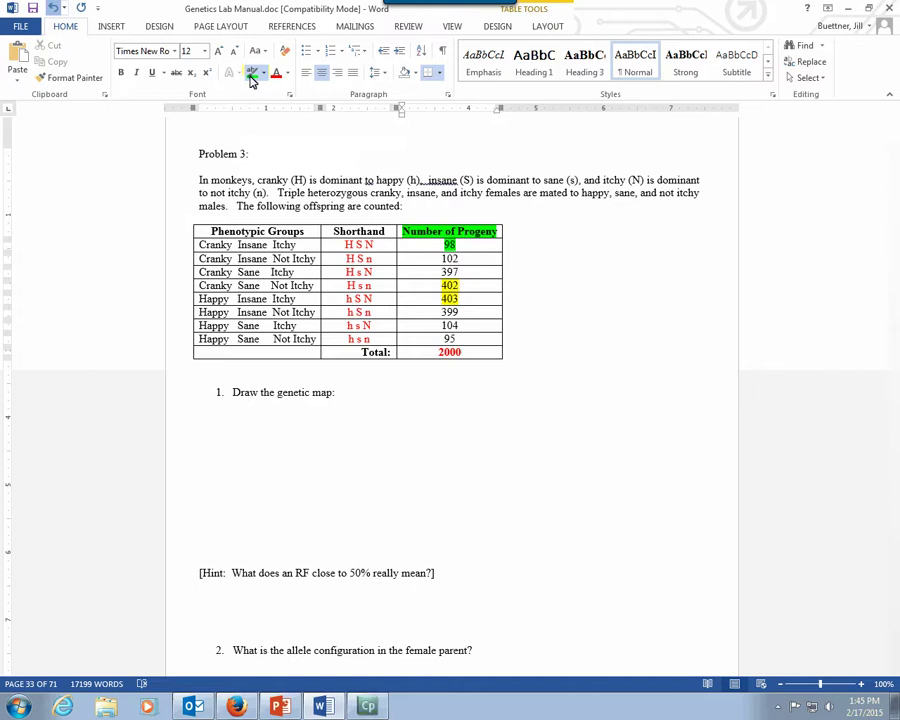
click(53, 7)
click(452, 245)
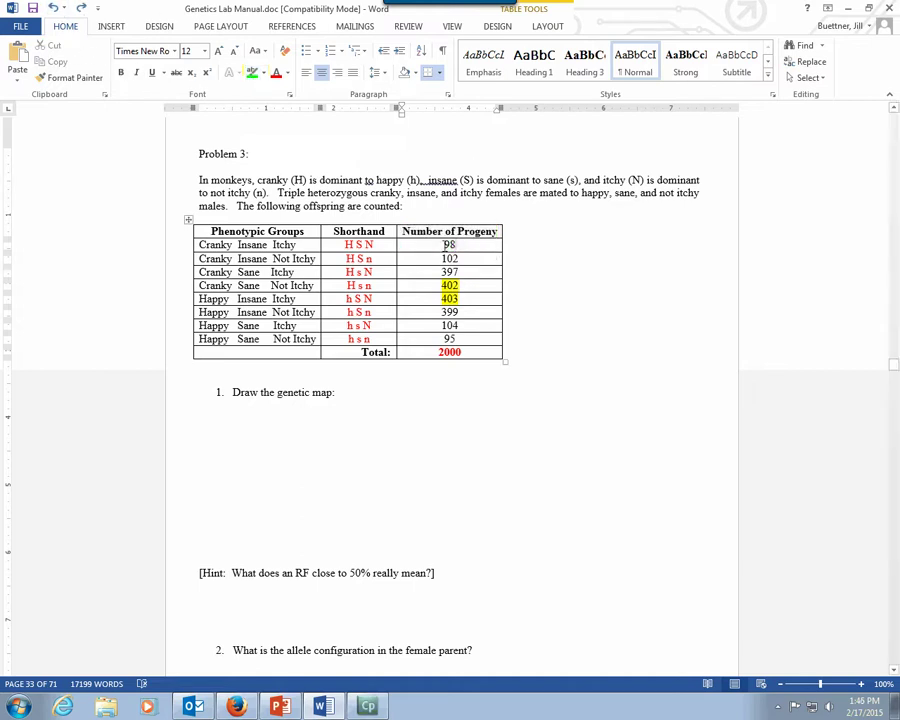
click(252, 72)
double_click(450, 339)
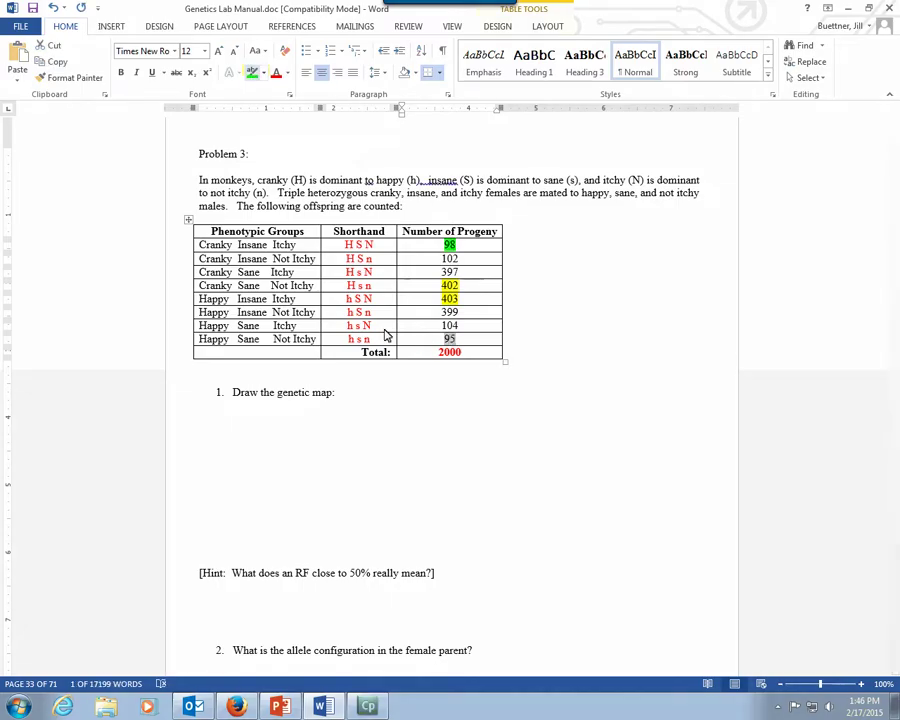
click(252, 72)
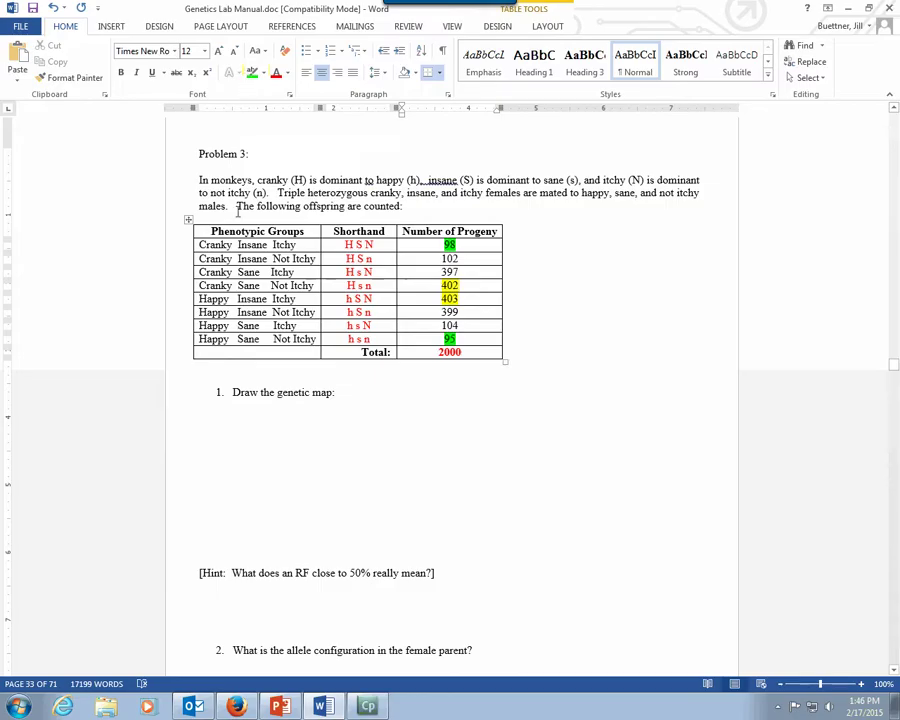
Step: Write the allele rows "s H n" and "S h N" on two lines below "Draw the genetic map:"
click(235, 426)
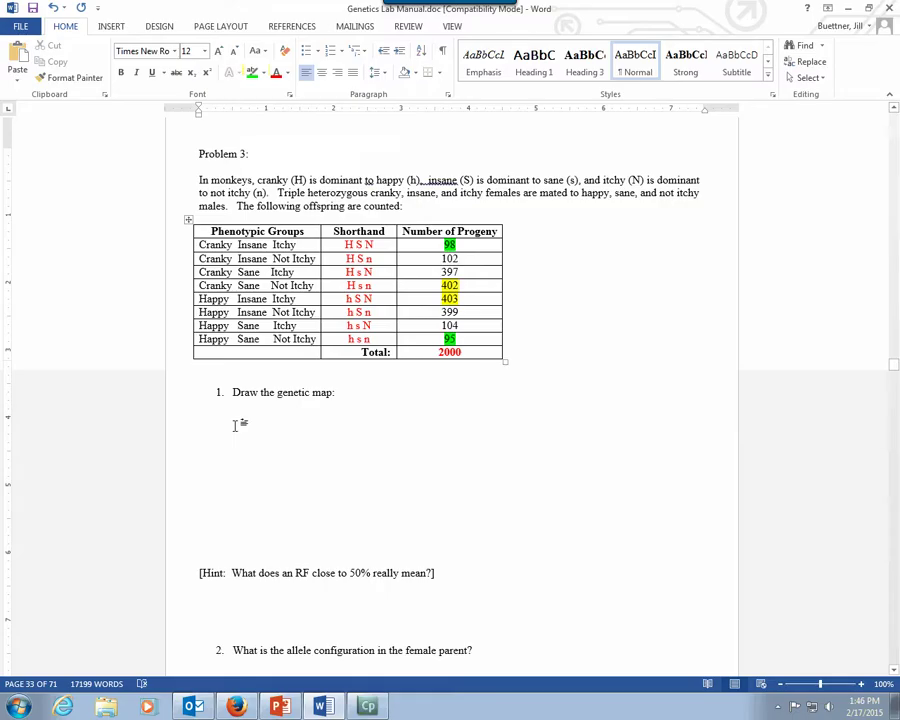
text(s)
key(BackSpace)
text(S)
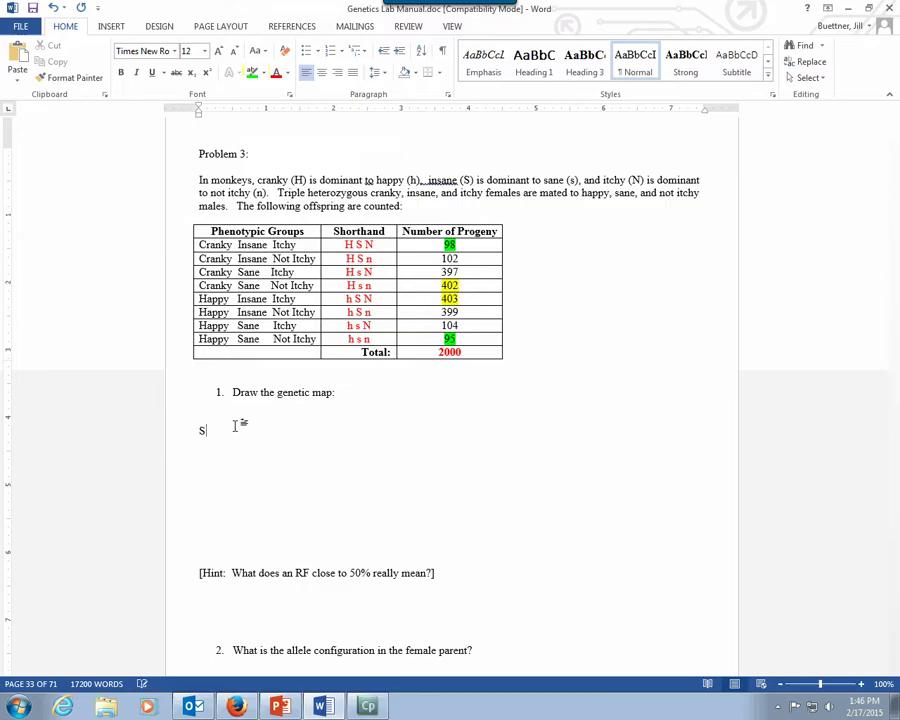
key(BackSpace)
text(s H n)
key(Return)
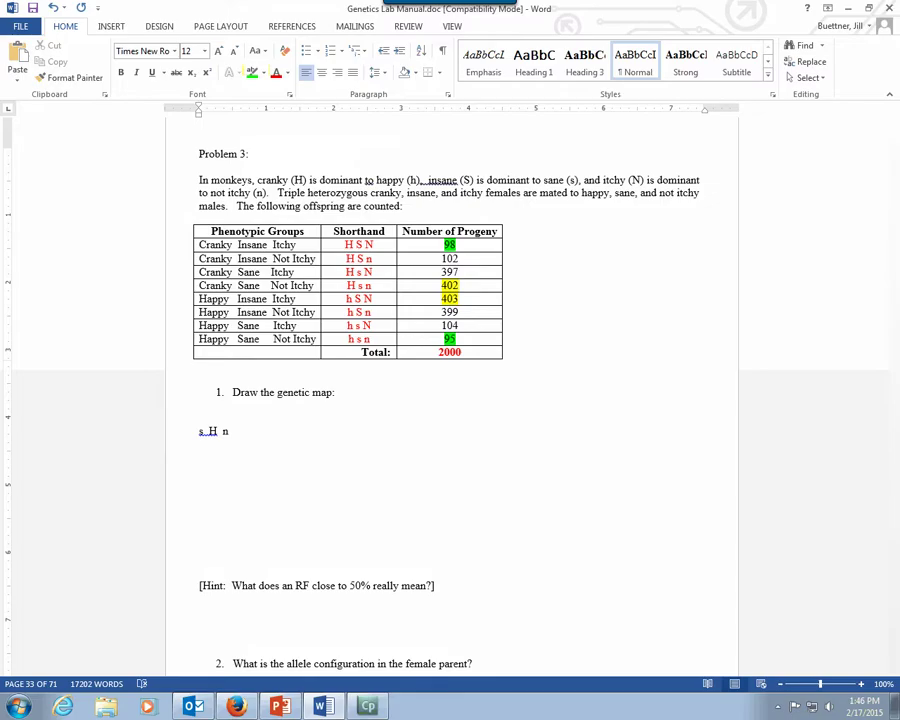
text(S h N)
Step: Add the label "looking for sh or SH:" on the same line as the "s H n" allele row, spaced well apart from it
double_click(300, 430)
text(lookin)
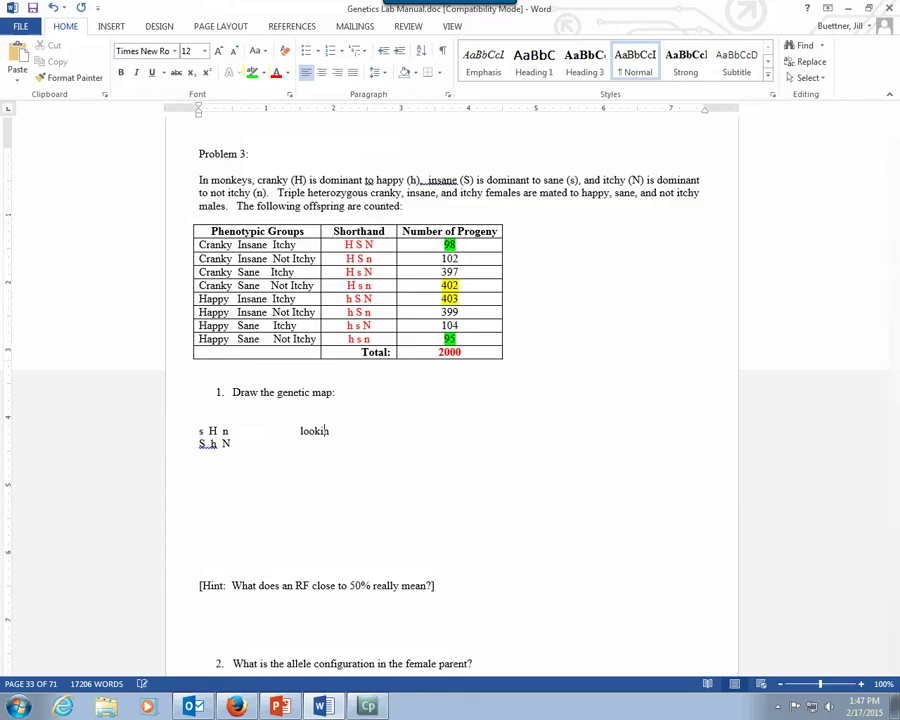
text(g for)
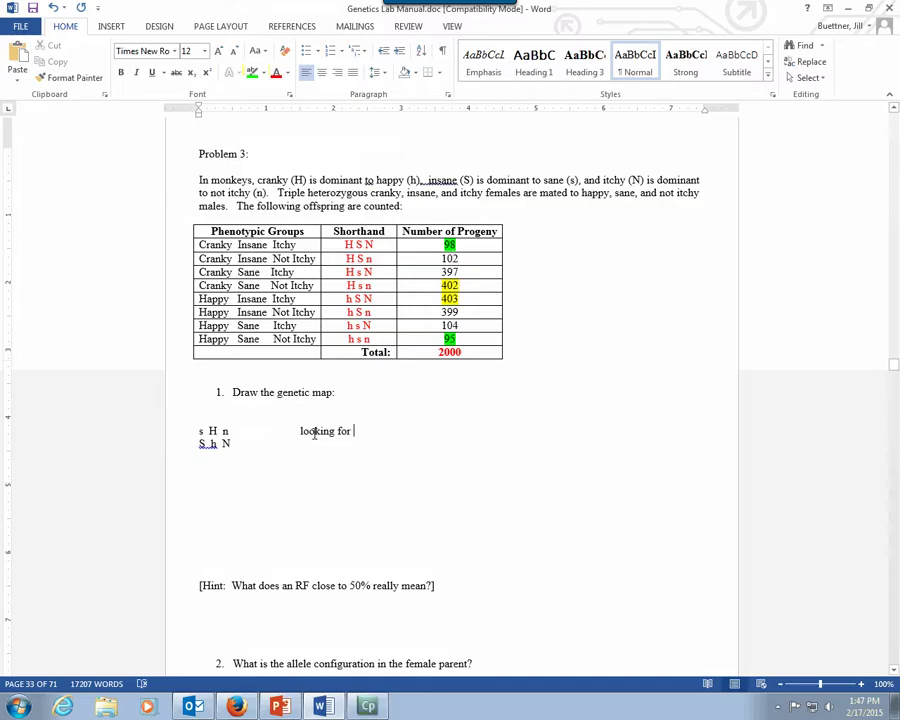
text(sh or)
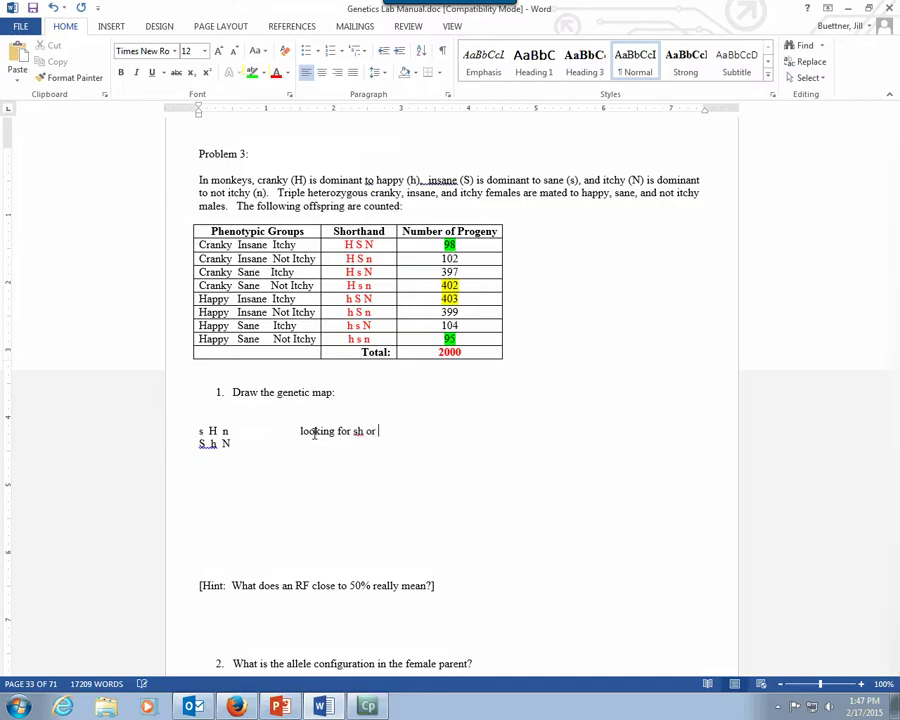
text( SH:)
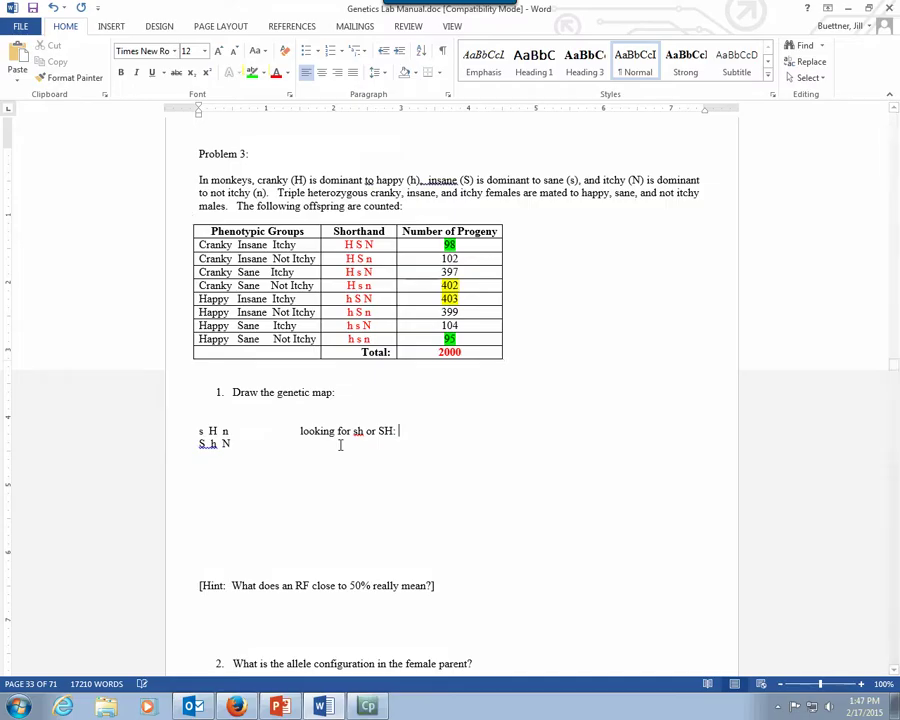
Step: Complete the sh or SH line with the calculation "(98+102+104+95)/2000 = 19.95%"
text(98)
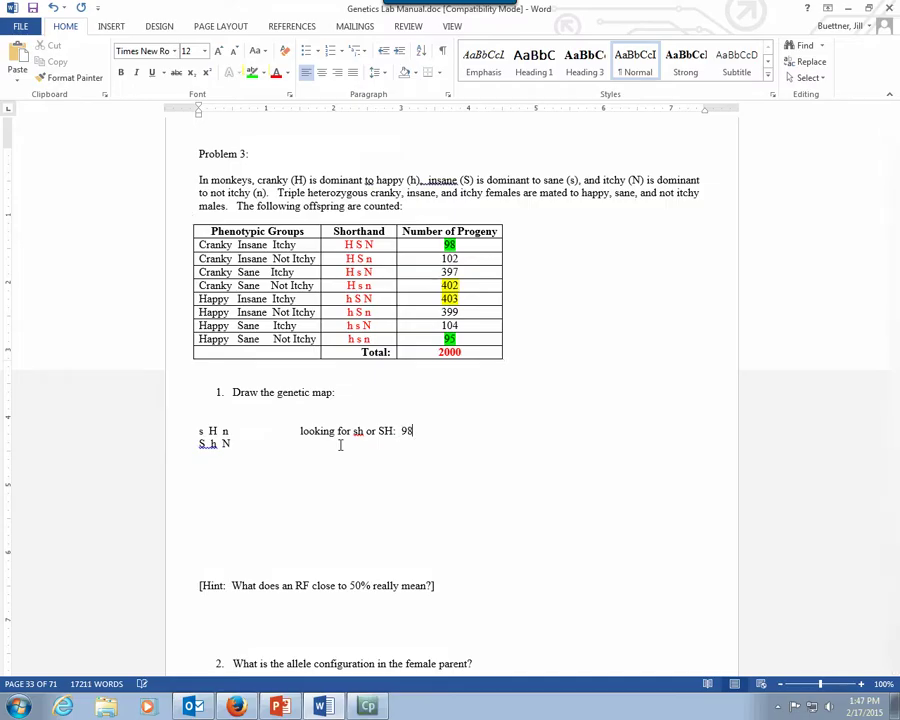
text(+102+104+9)
text(5))
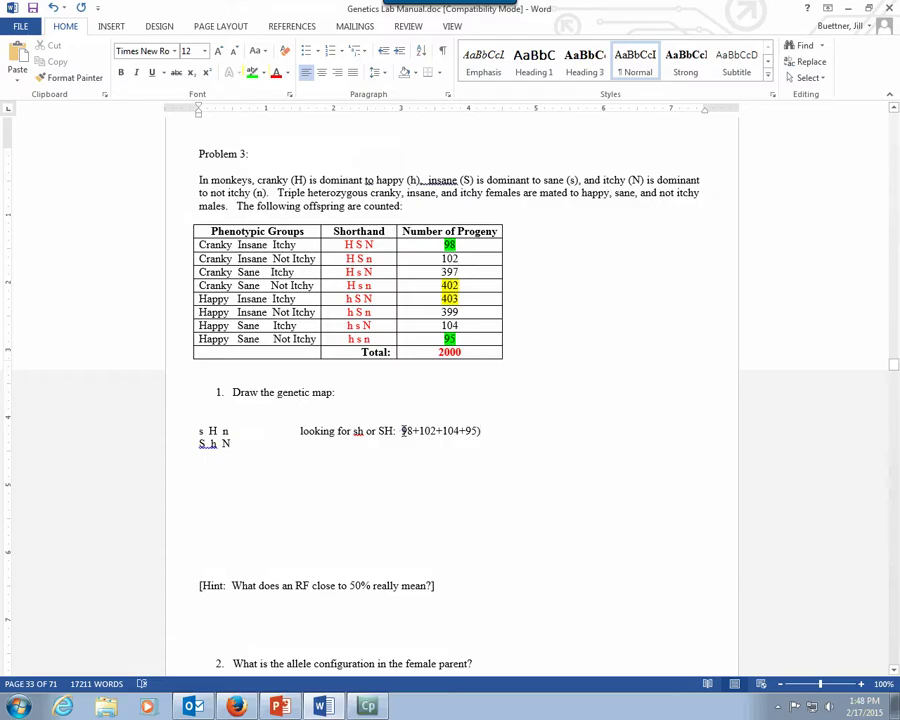
click(403, 431)
text(()
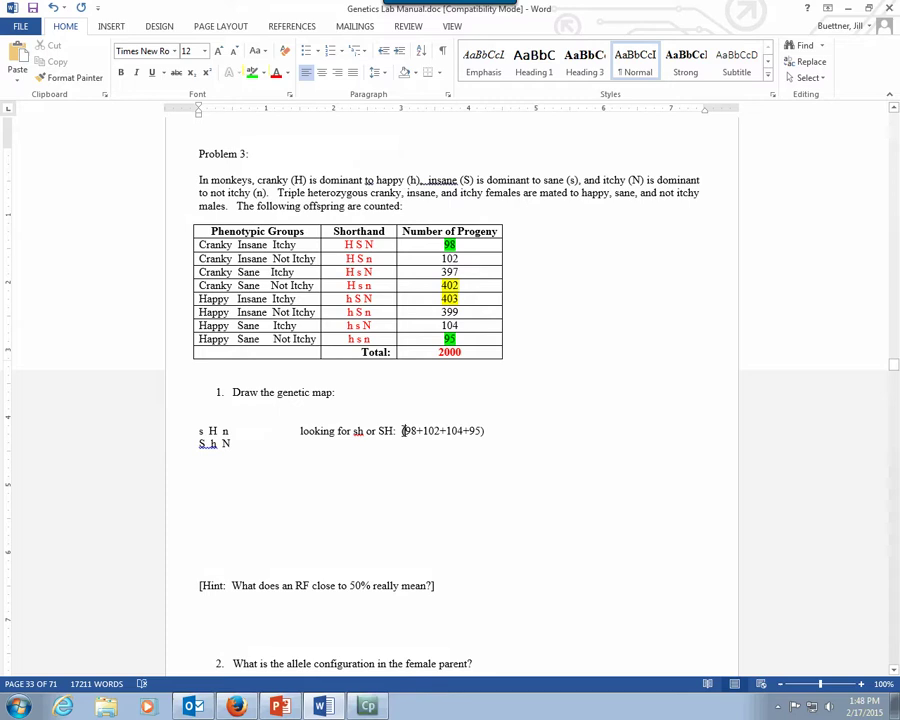
click(493, 431)
text(/2)
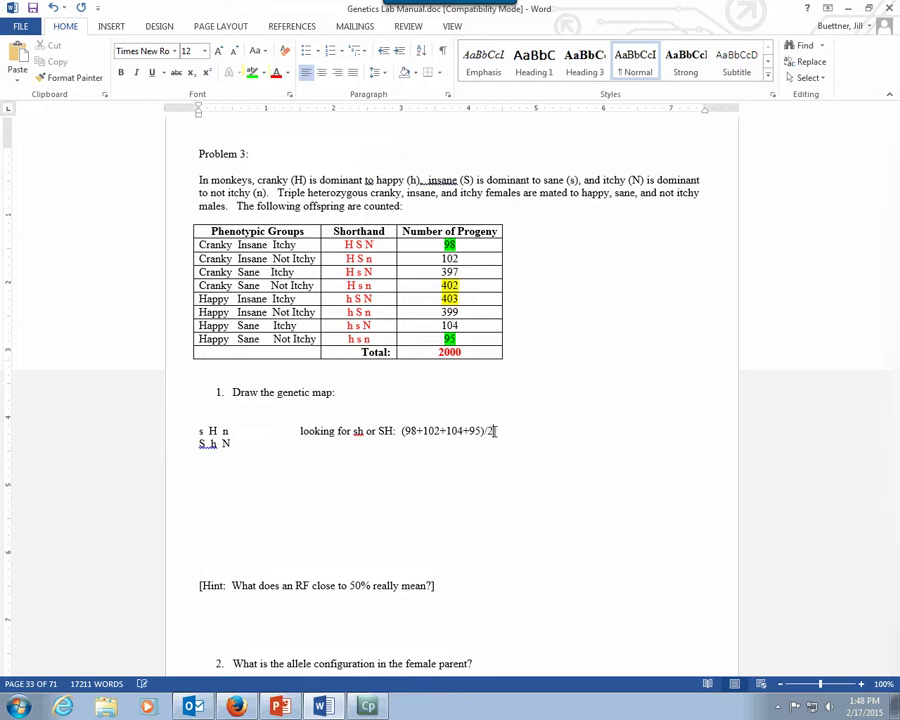
text(000 = 19.95%)
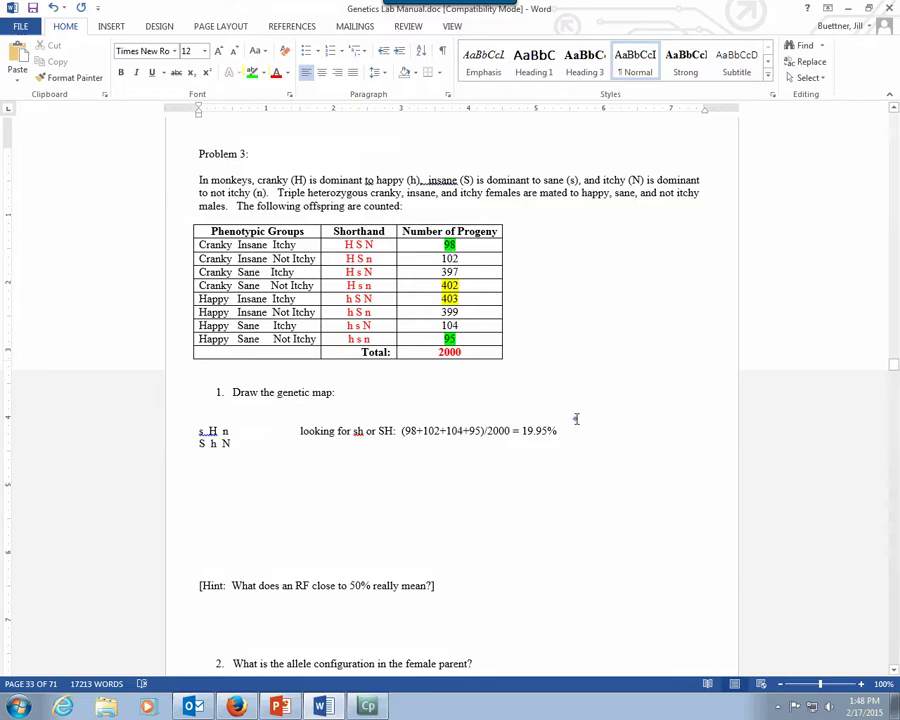
Step: Add the text "Looking for HN or hn" below the first calculation, indented to align with it
click(355, 468)
key(Tab)
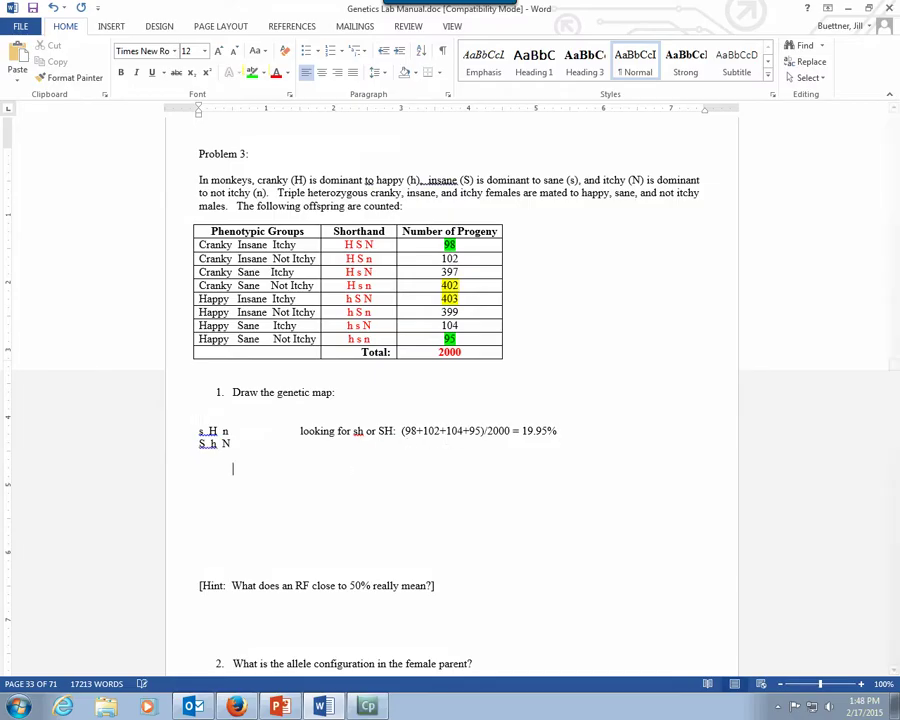
key(Tab)
text(looking for)
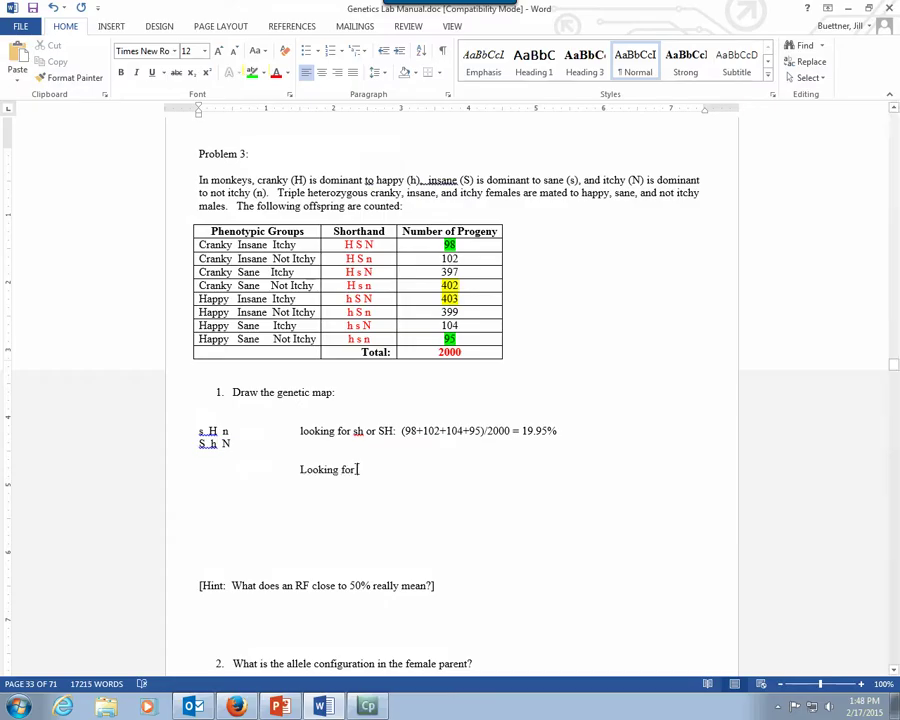
text( HN or hn)
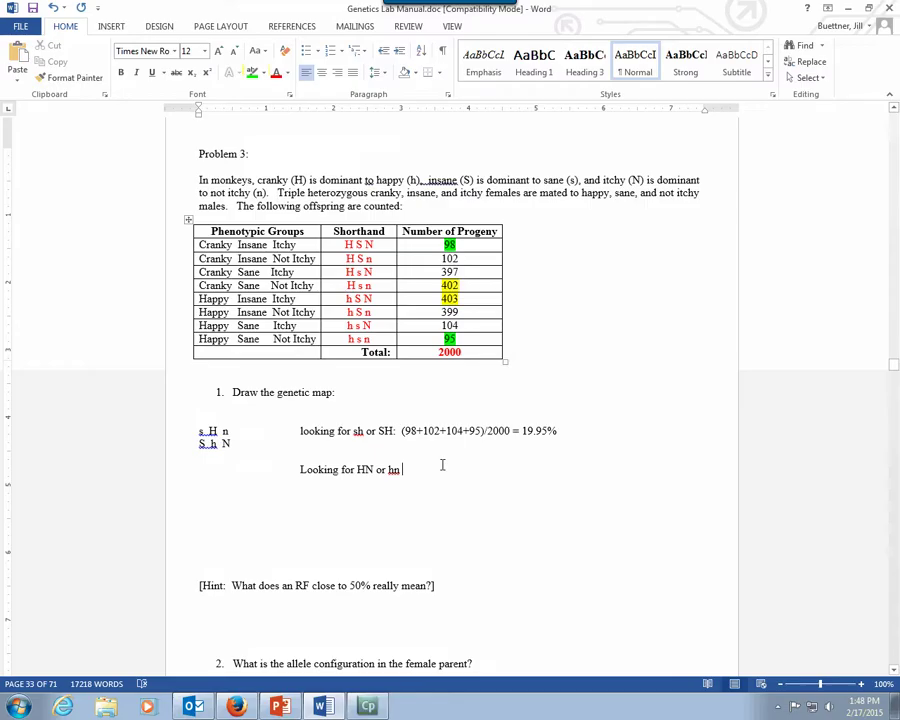
Step: Complete the HN or hn line with the calculation "(98+397+399+95)/2000=49.45%"
text(98+397)
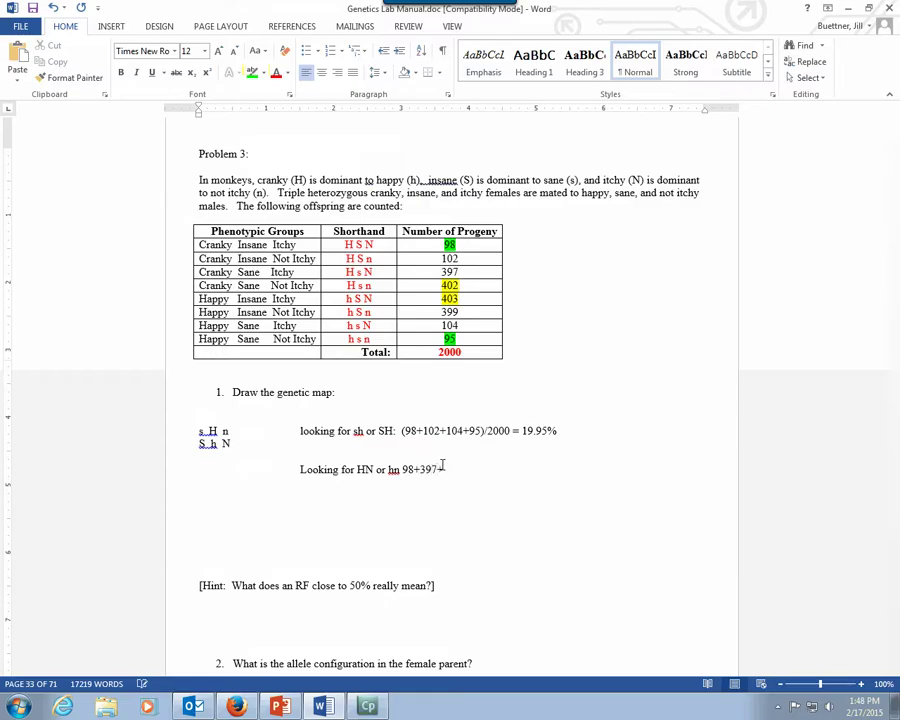
text(+399+95))
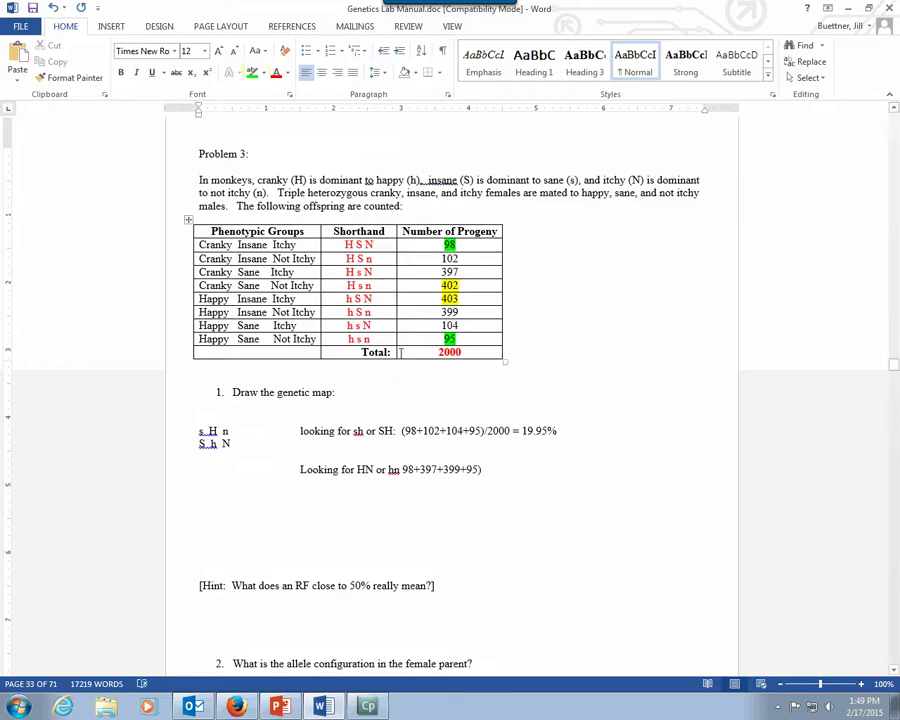
click(402, 469)
text(()
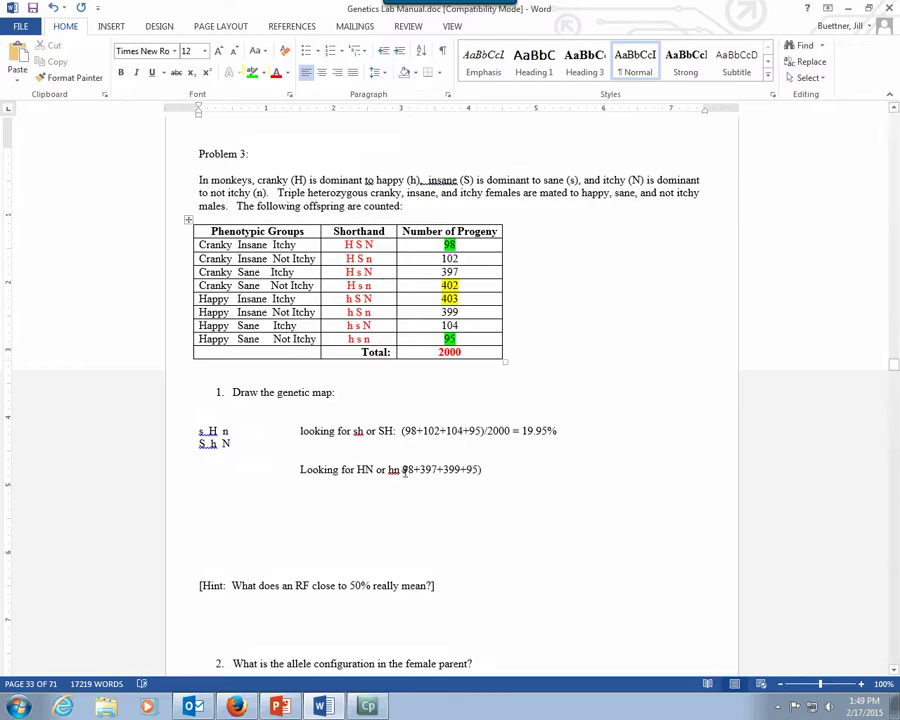
click(505, 468)
text(/2000)
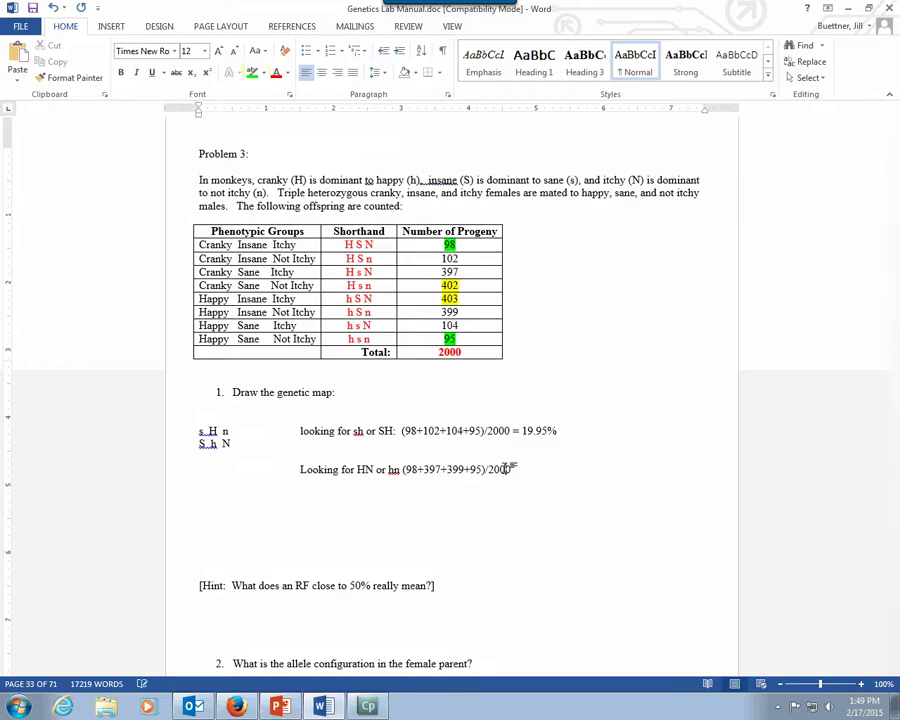
text(= 49.45%)
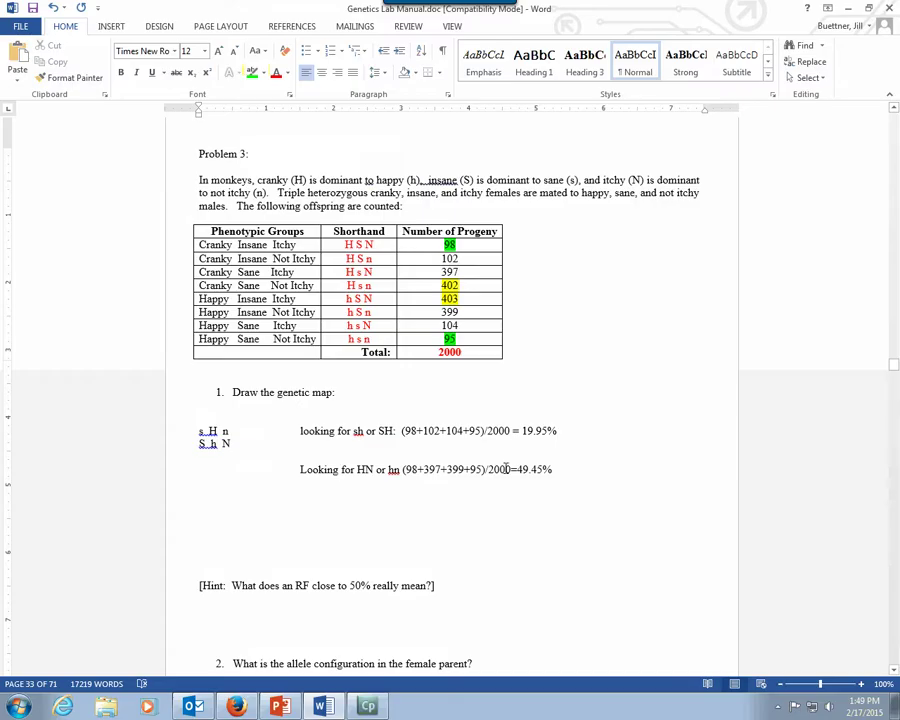
Step: Answer the hint about an RF close to 50% with "h and n are not linked" on the same line
click(492, 591)
text(h an)
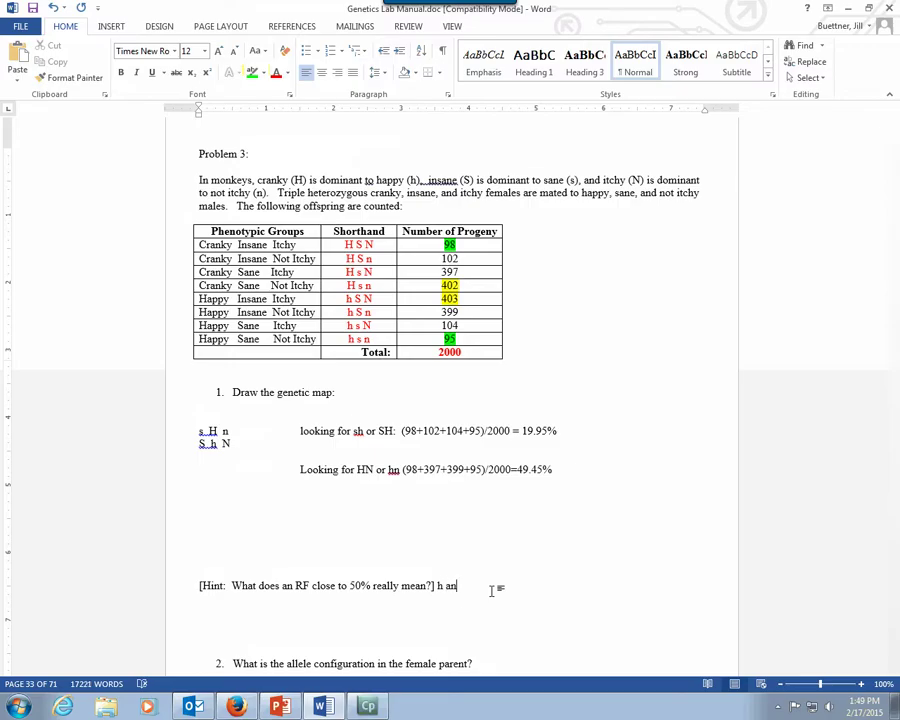
text(d n are not linked)
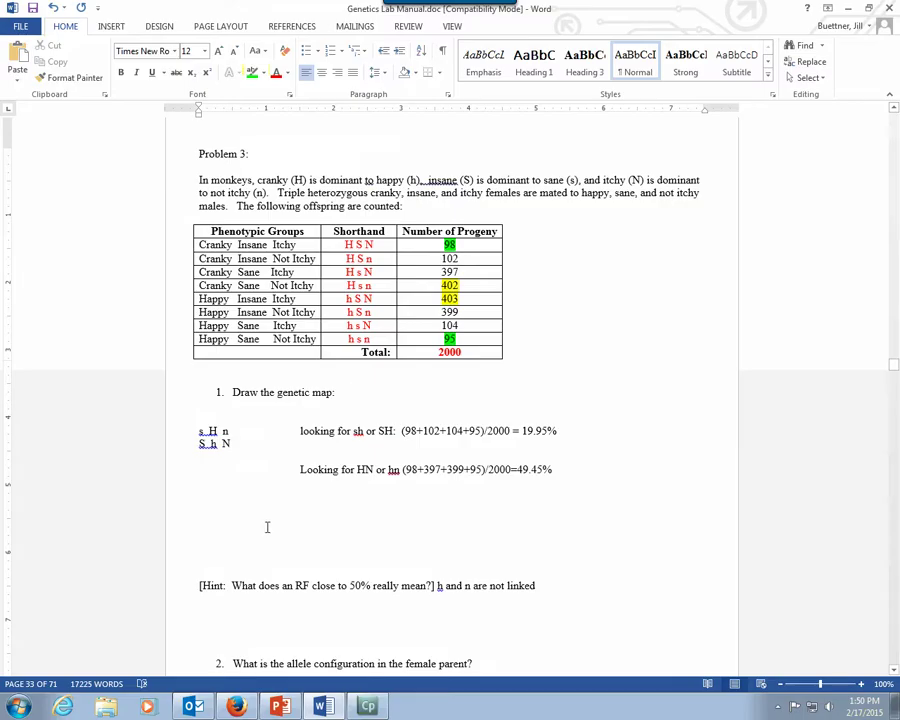
Step: Draw the genetic map above the hint as an underscore line carrying the loci s and h
text(________________________________)
text(s)
text(h)
Step: Remove the N or n allele from all eight entries in the table's Shorthand column, leaving only the H and S letters
click(384, 245)
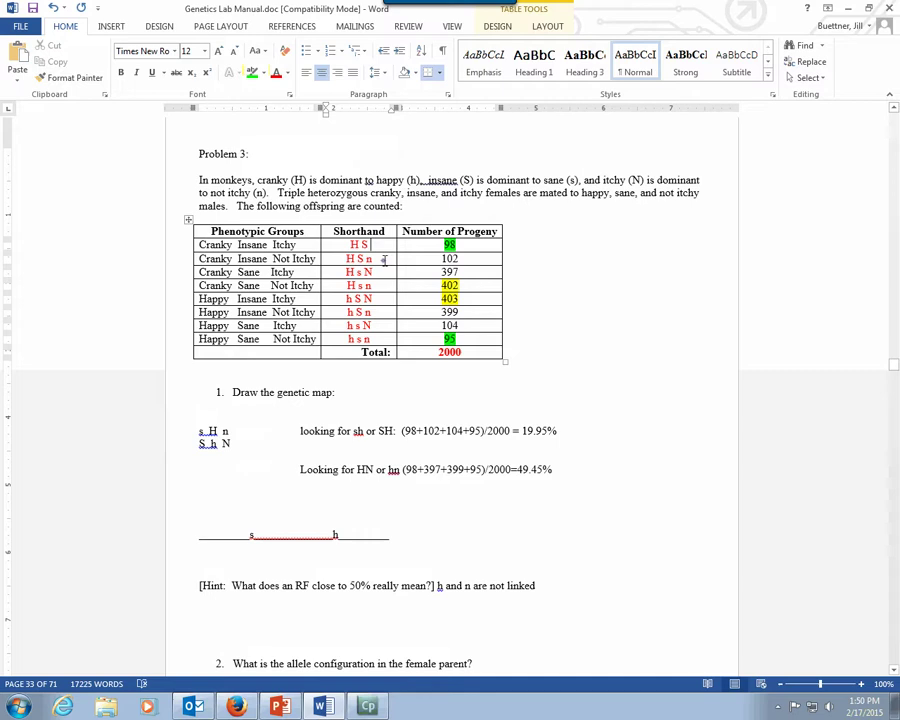
key(BackSpace)
click(384, 259)
key(BackSpace)
click(384, 272)
key(BackSpace)
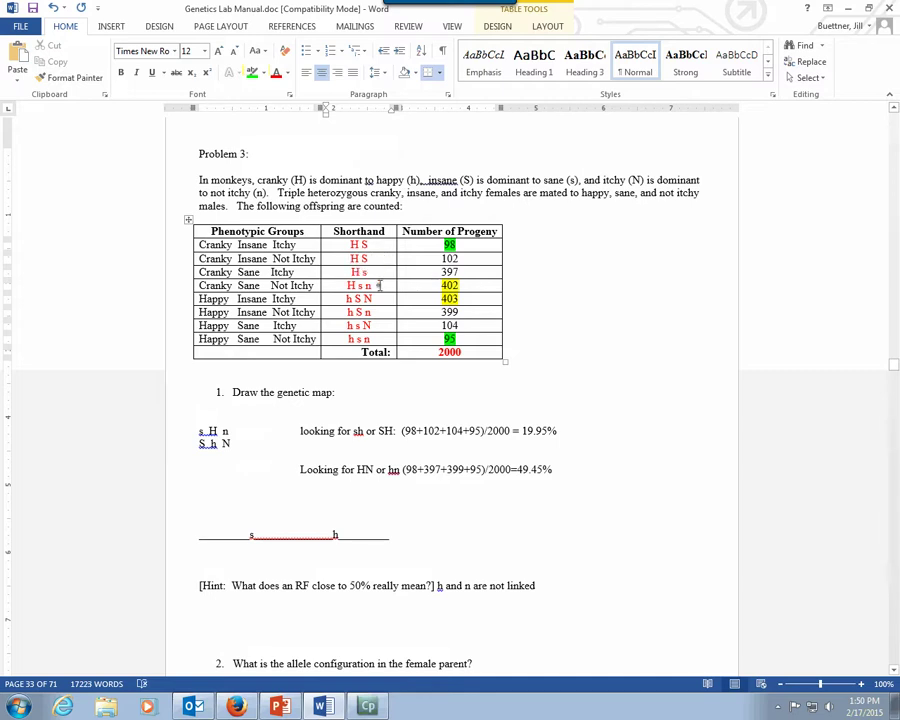
click(380, 285)
key(BackSpace)
click(380, 298)
key(BackSpace)
click(380, 313)
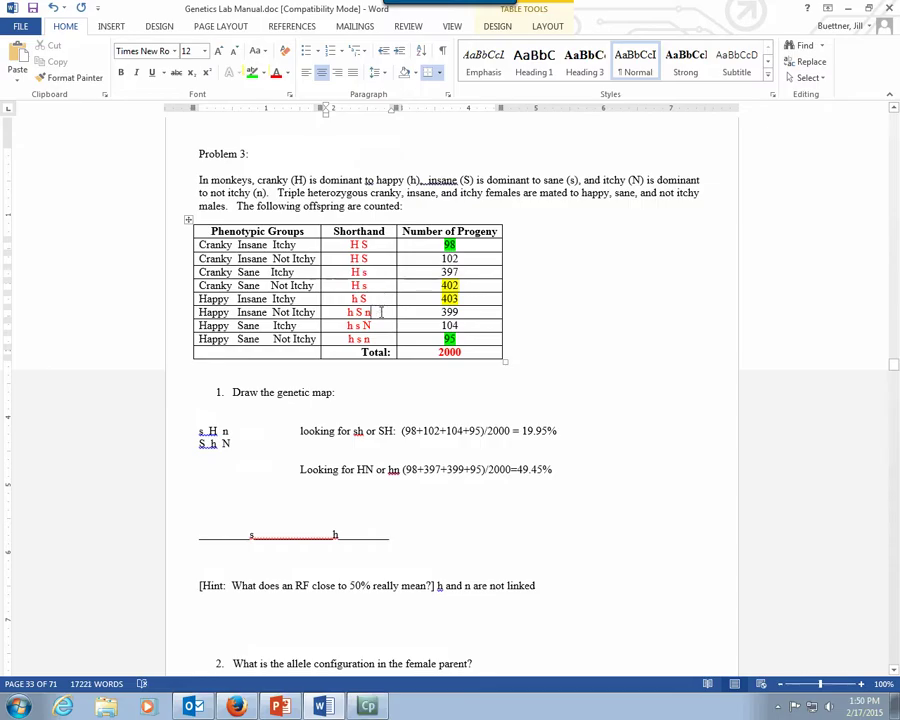
key(BackSpace)
click(381, 326)
key(BackSpace)
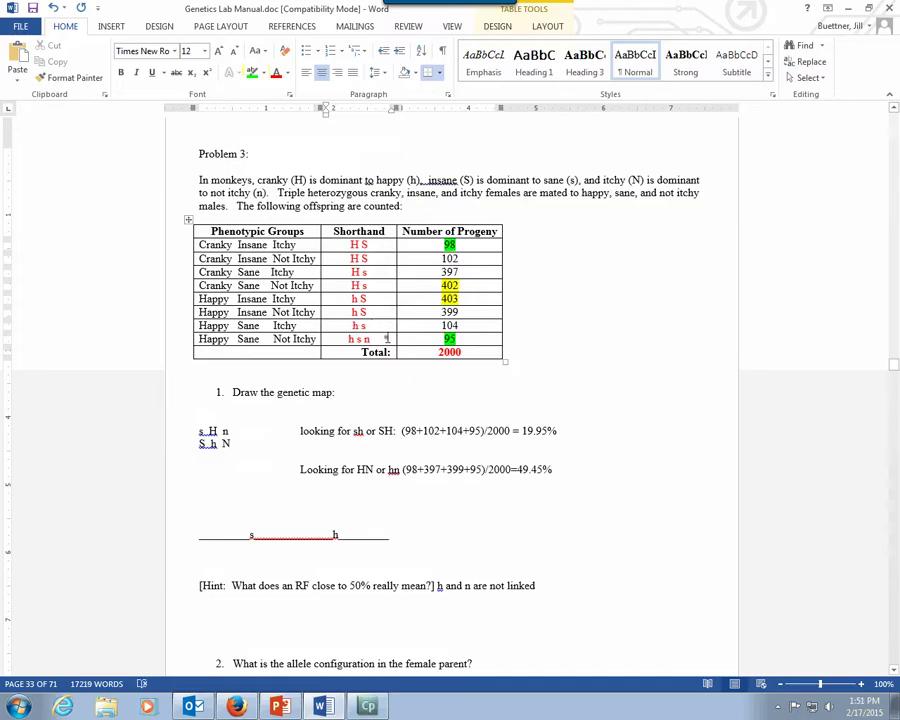
key(BackSpace)
scroll(394, 610, down, 3)
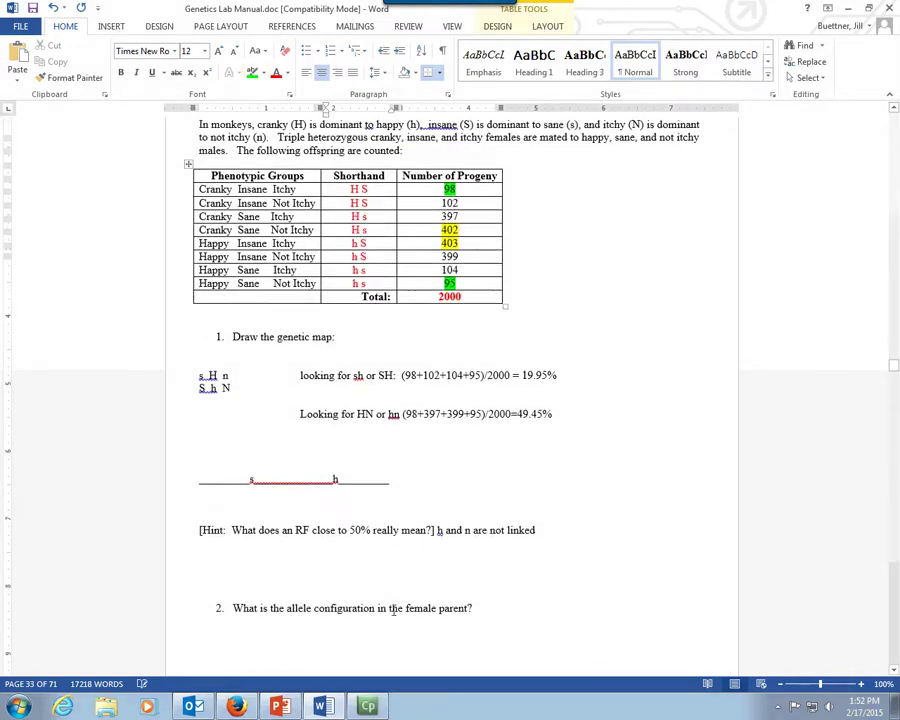